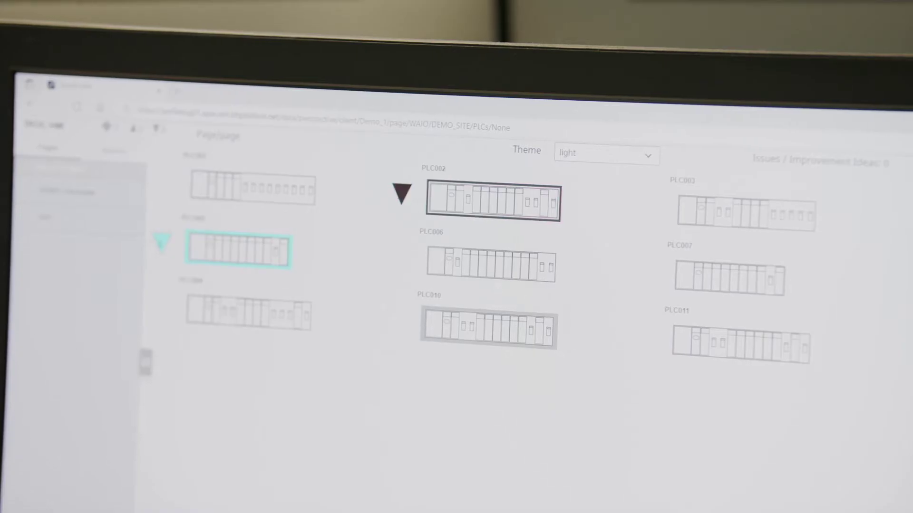
Step: Select the PLC002 rack in the site PLC overview to show its detail properties
left_click(401, 193)
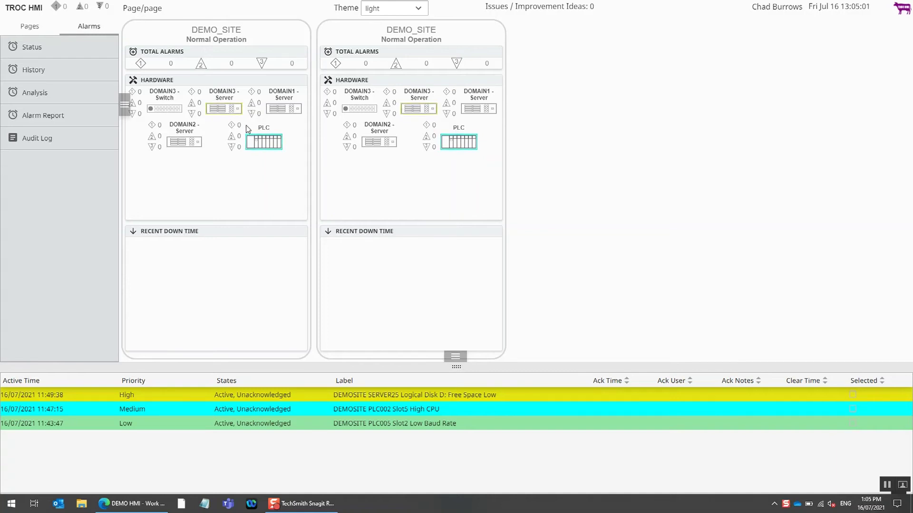
Step: View PLC002's details and trend its Actual Comms CPU Usage, then return to DEMO_SITE
left_click(263, 144)
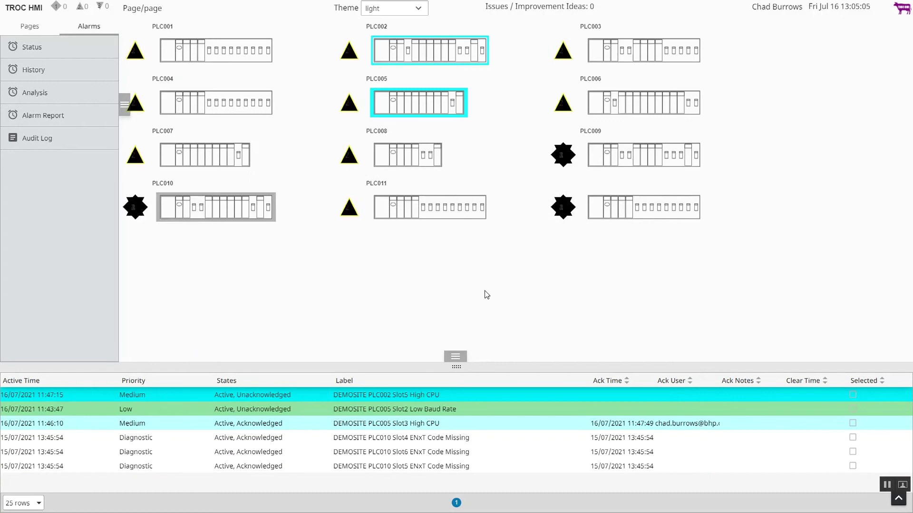
left_click(427, 54)
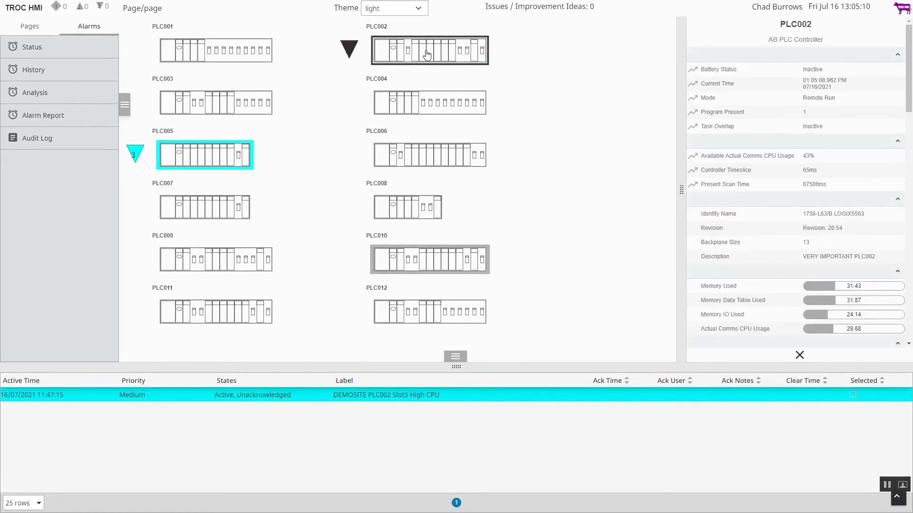
scroll(760, 223, "down", 2)
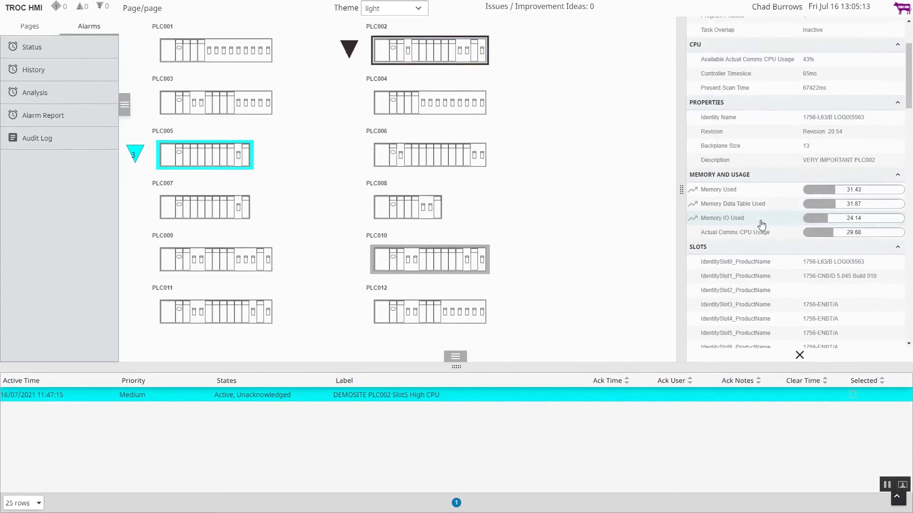
scroll(760, 224, "down", 3)
scroll(760, 223, "down", 2)
scroll(761, 224, "down", 2)
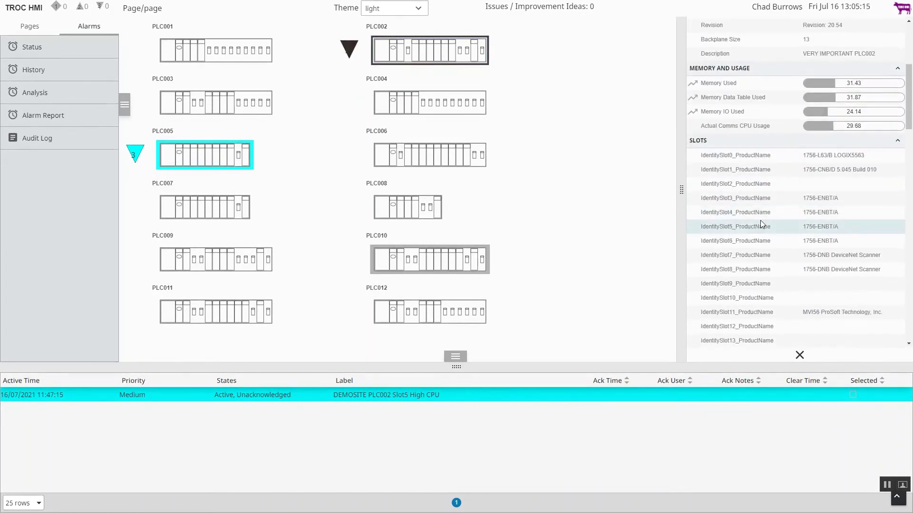
scroll(760, 223, "down", 2)
left_click(815, 109)
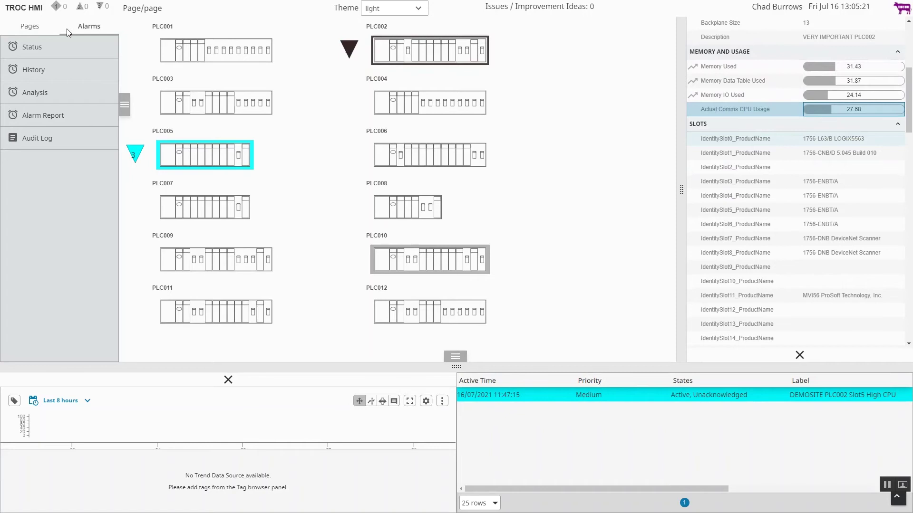
left_click(26, 12)
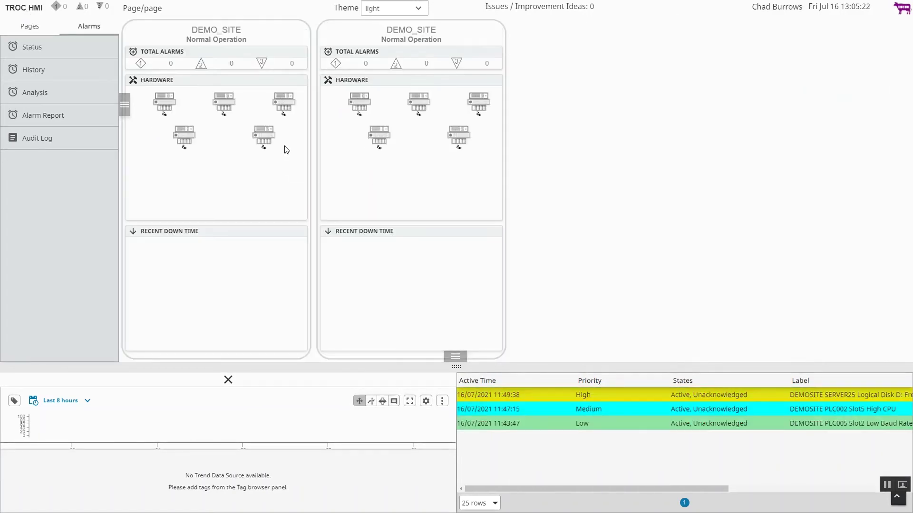
Step: Show SERVER25's memory and processor metrics from the PCN Servers page, then return home
left_click(227, 113)
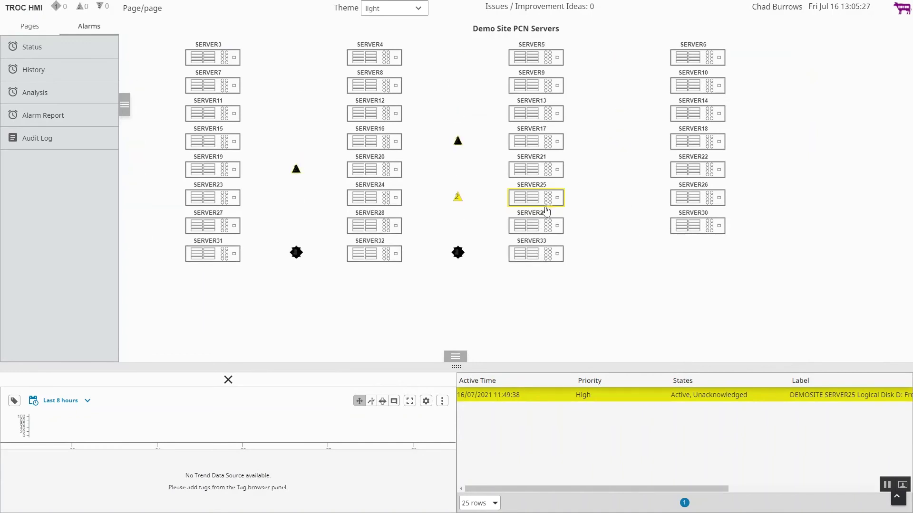
left_click(536, 198)
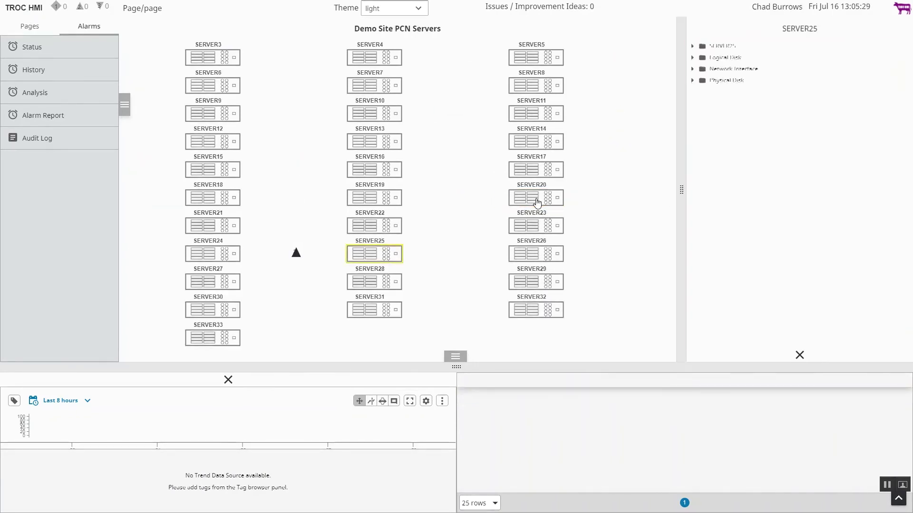
left_click(692, 46)
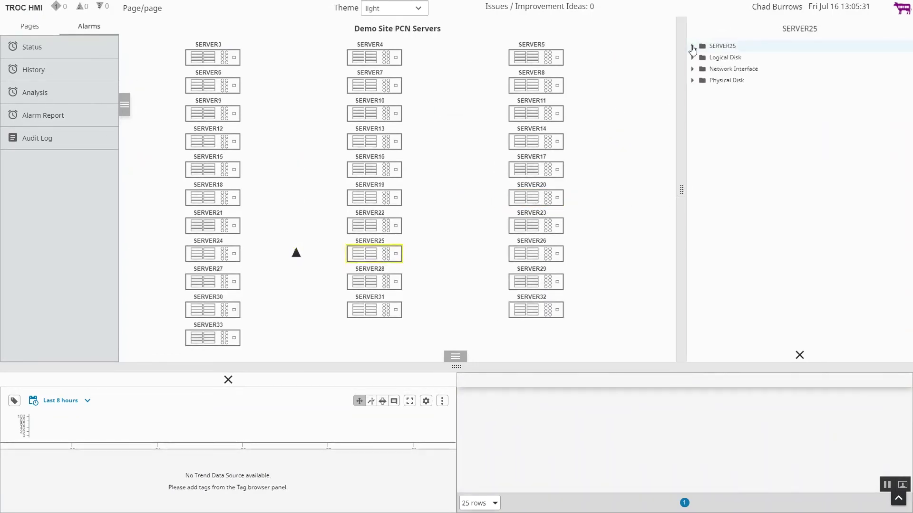
left_click(701, 58)
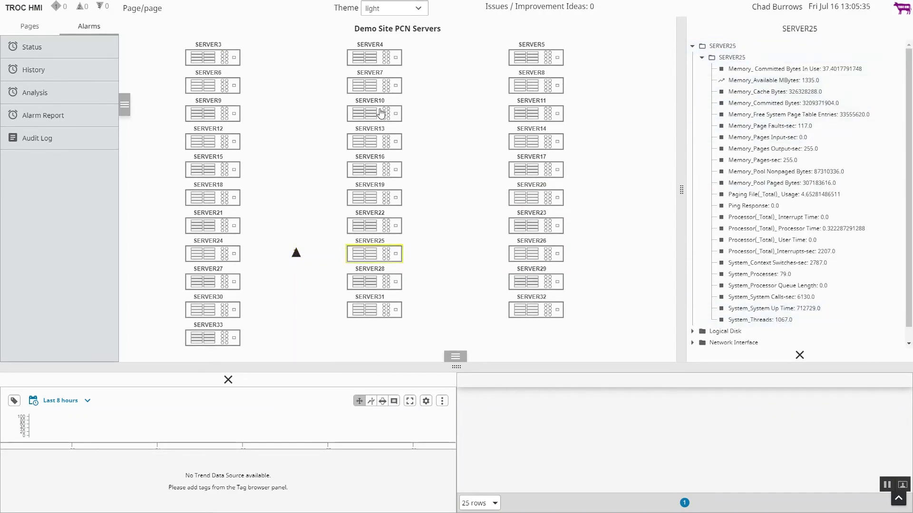
left_click(24, 13)
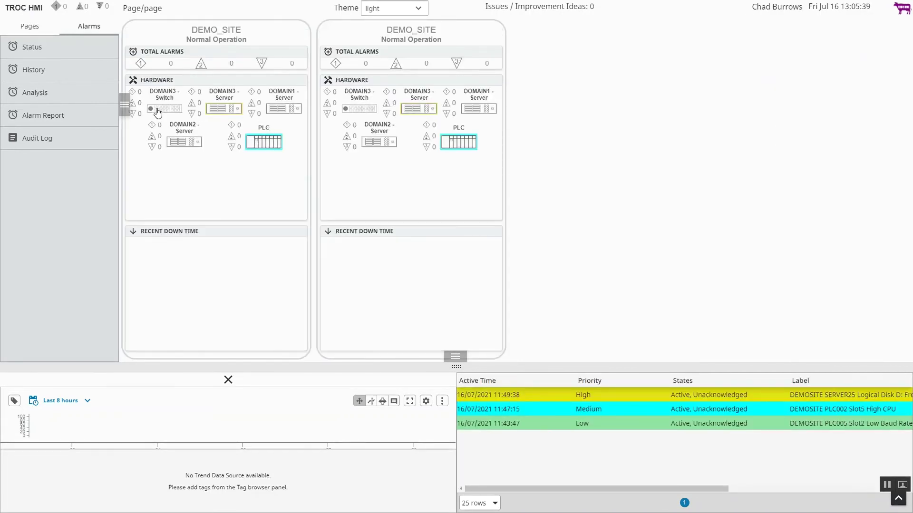
Step: Show switch NS00031's details in the Comms Room 1 diagram, then go to Active Alarms
left_click(158, 113)
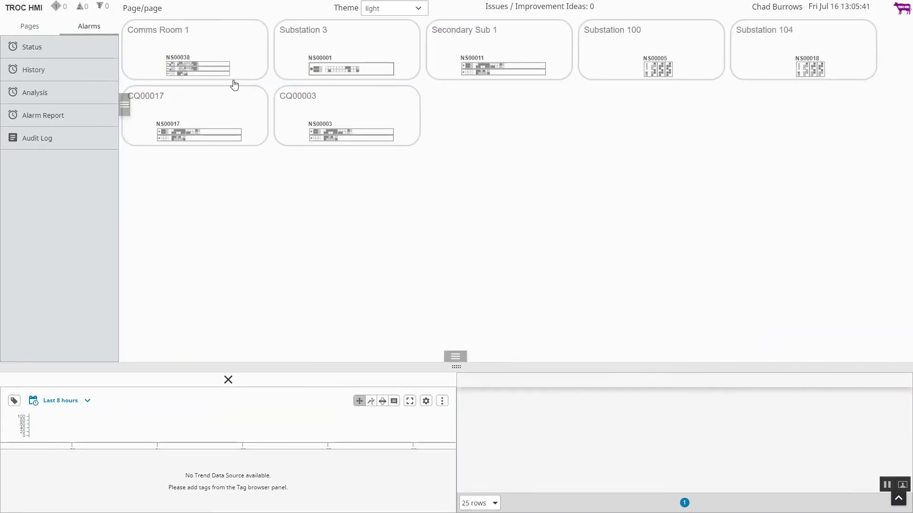
left_click(154, 34)
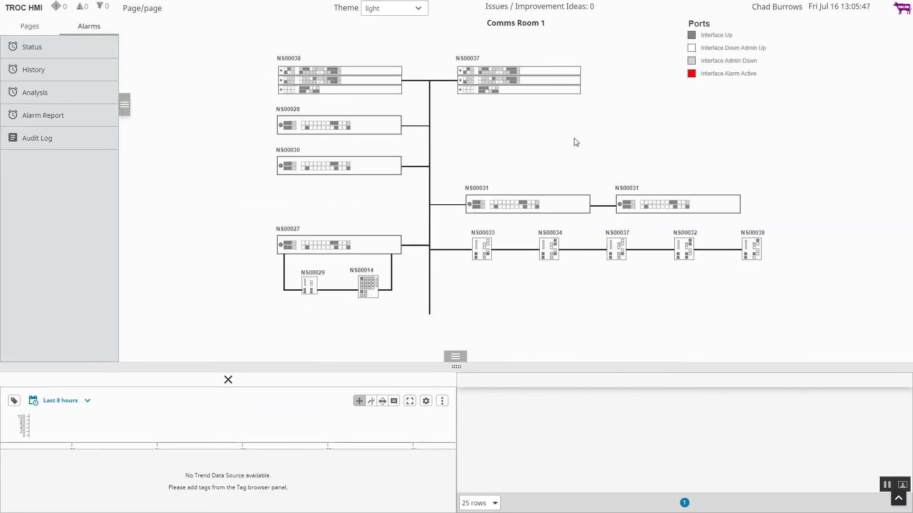
left_click(509, 212)
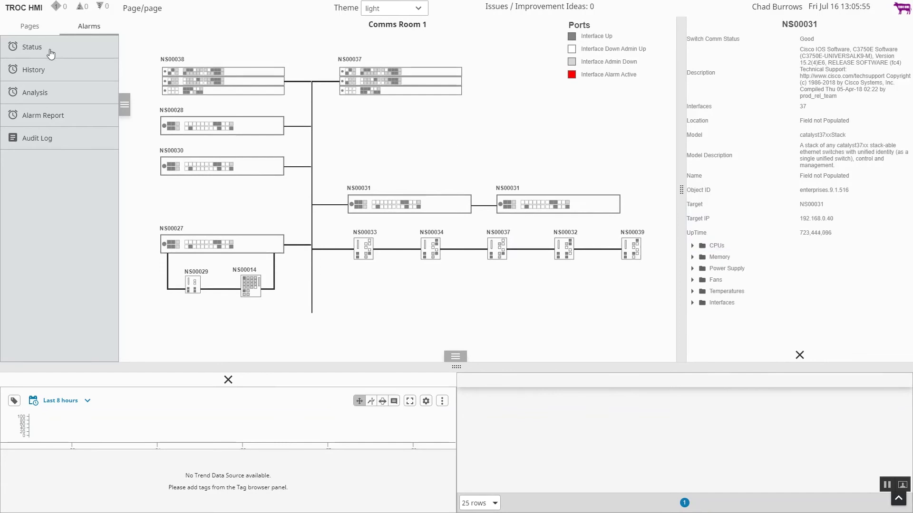
left_click(32, 47)
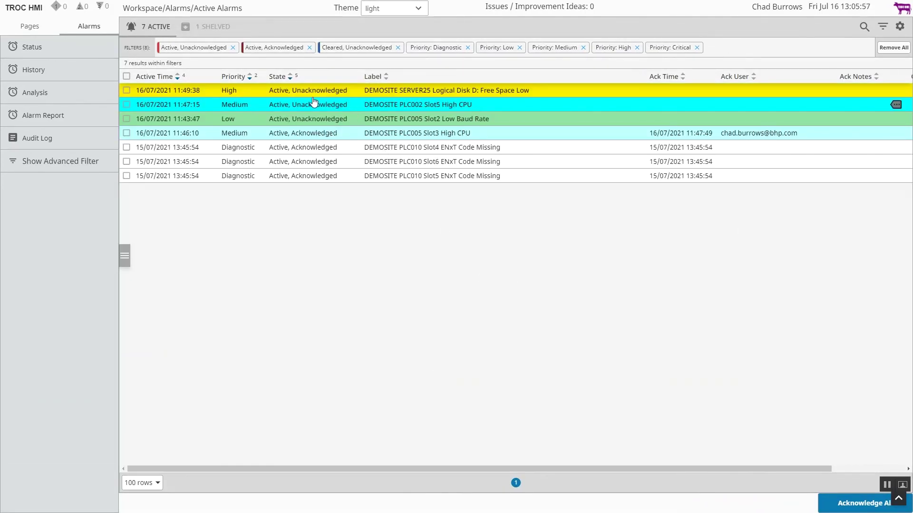
Step: Tick the PLC002 Slot5 High CPU alarm to show its events and notices
left_click(294, 107)
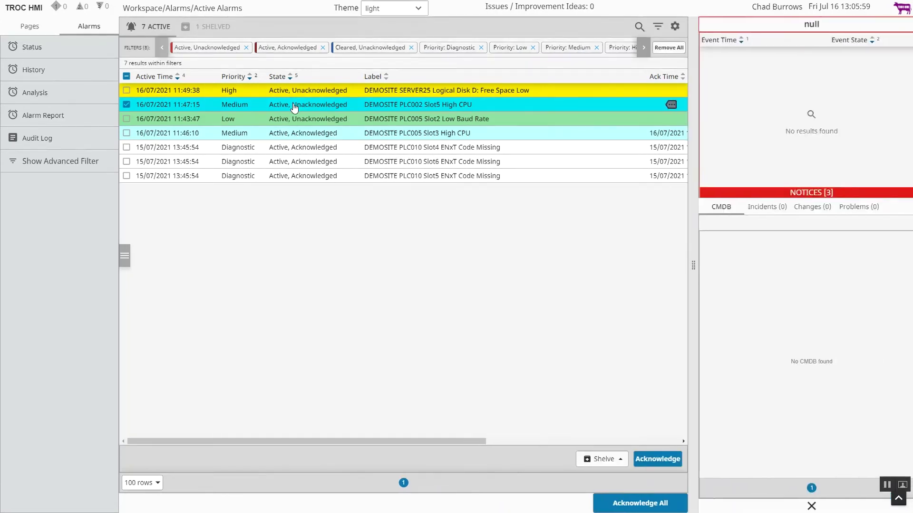